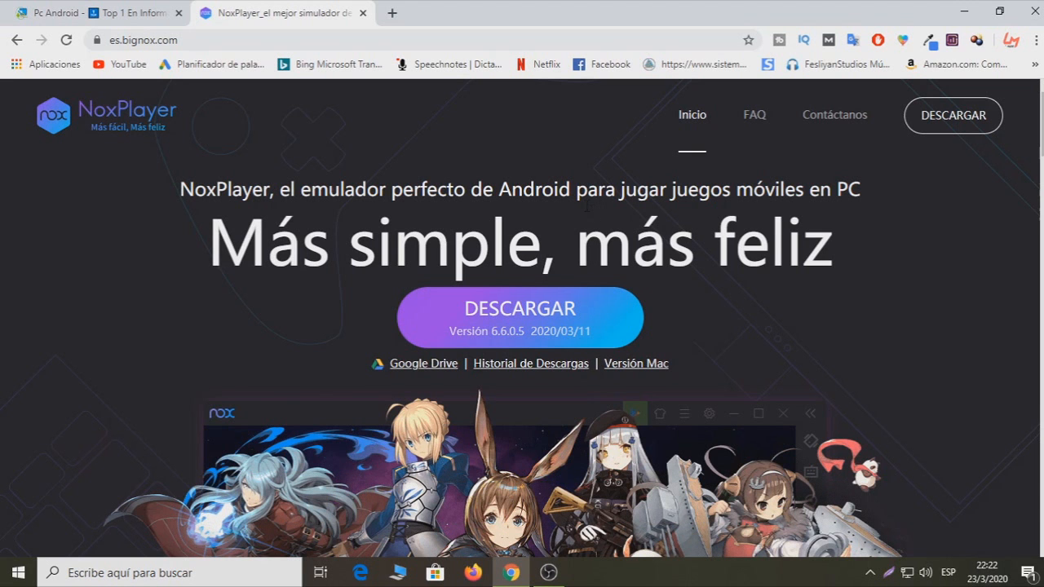
- Start downloading the NoxPlayer 6.6.0.5 installer, keeping it despite Chrome's warning
scroll(424, 359, "down", 8)
scroll(652, 441, "up", 8)
left_click(521, 318)
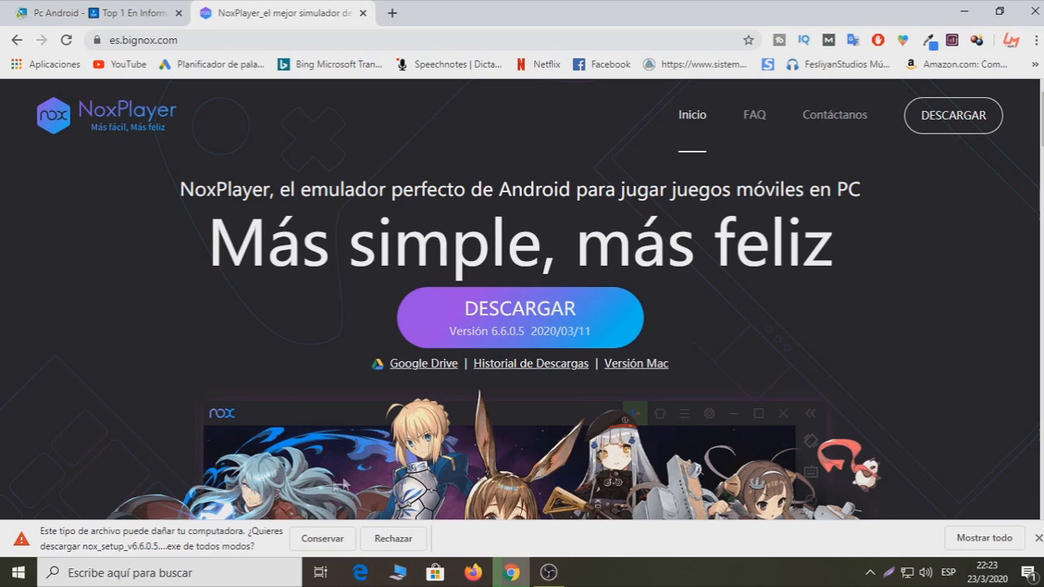
left_click(328, 540)
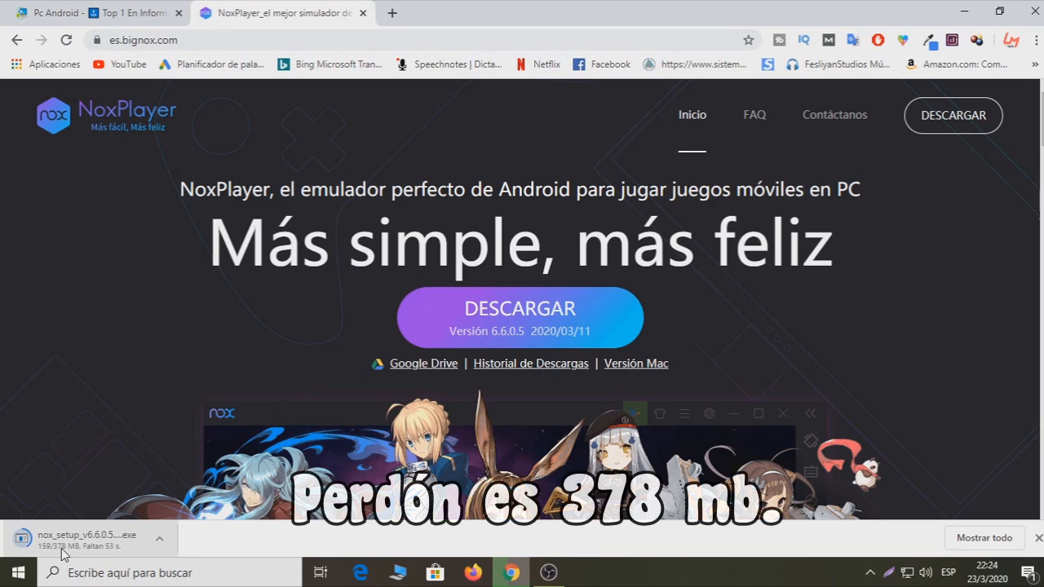
- Cancel the nox_setup_v6.6.0.5 download and bring up File Explorer at This PC
left_click(160, 540)
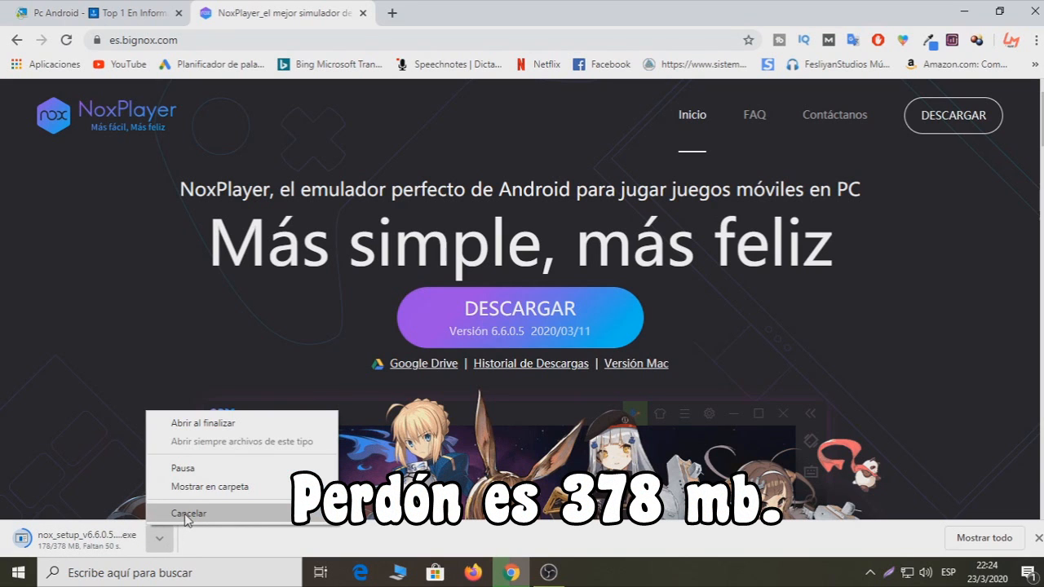
left_click(187, 513)
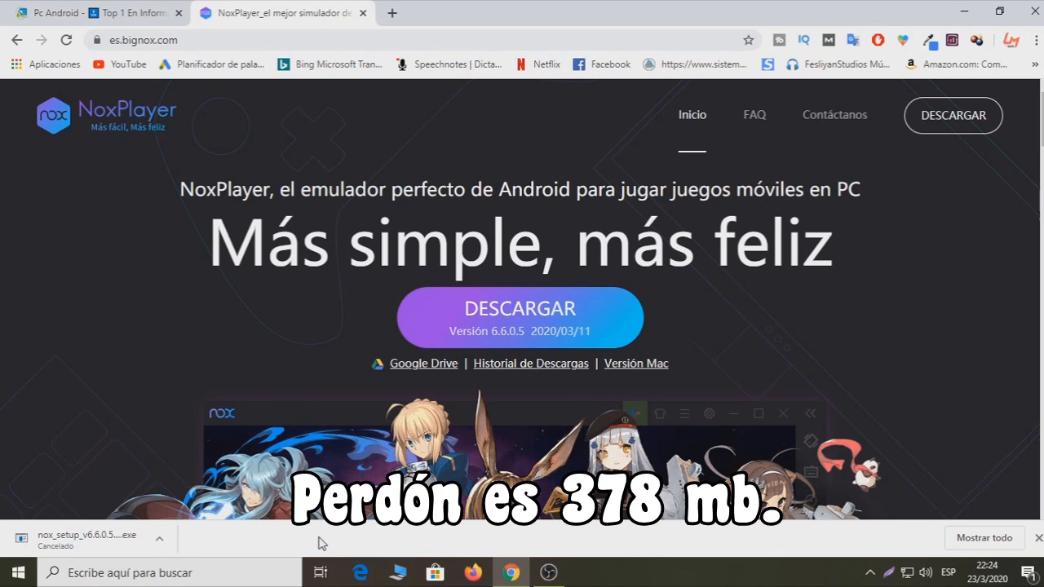
left_click(398, 573)
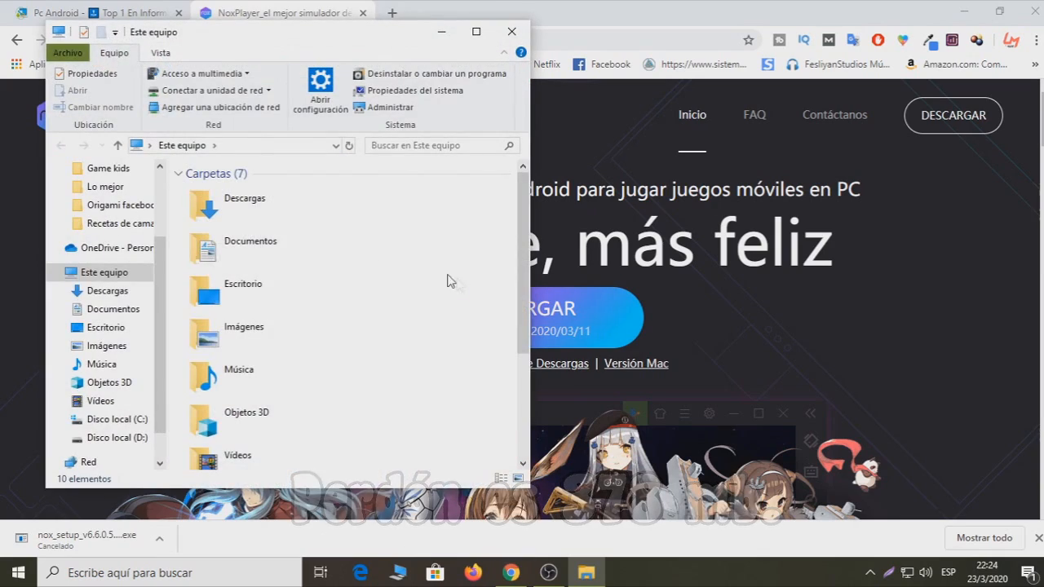
- Run nox_setup_v6.6.0.5_full_intl from the Descargas folder as administrator
left_click(112, 292)
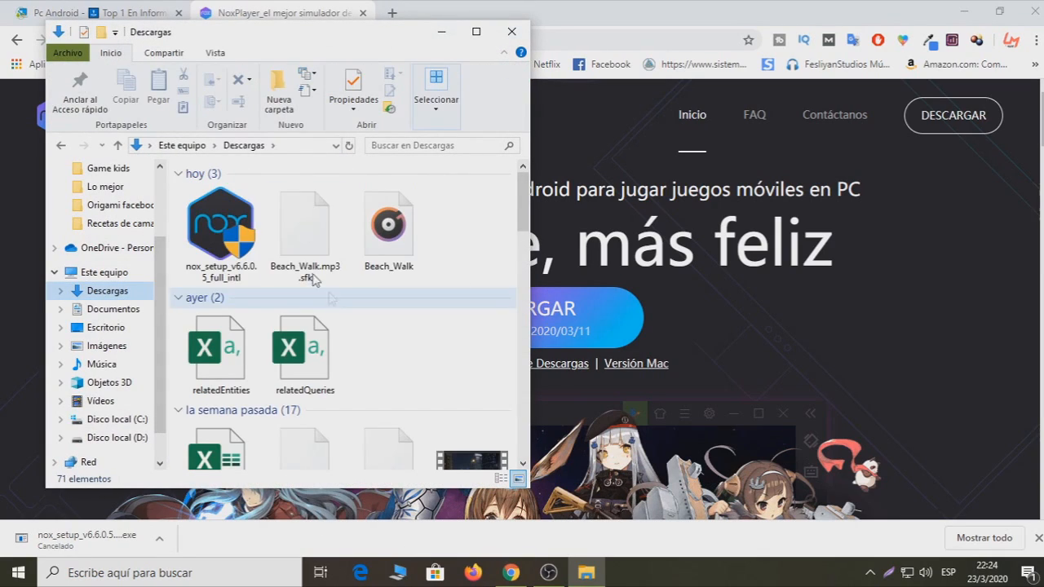
left_click(954, 18)
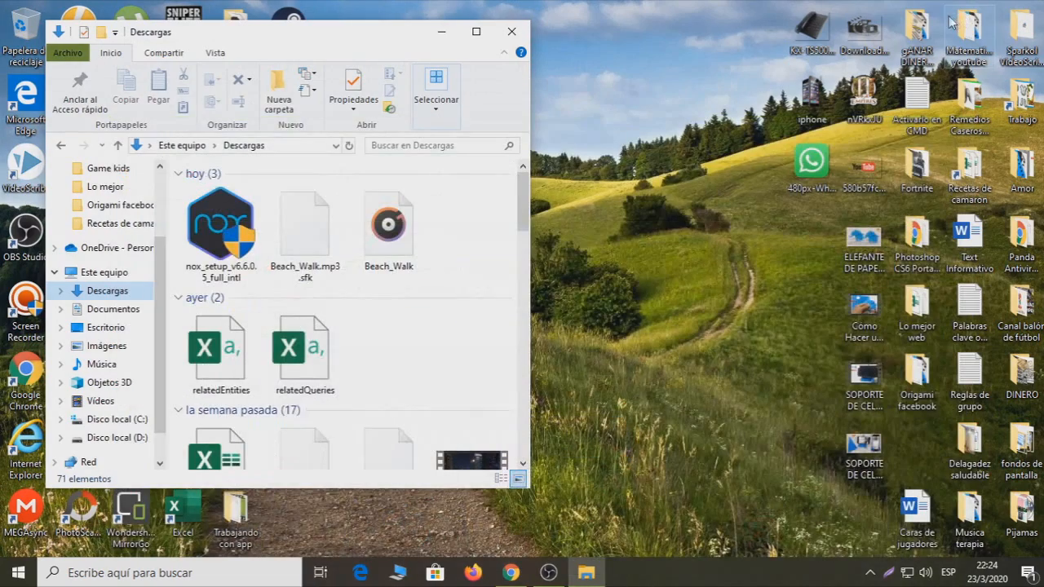
right_click(226, 230)
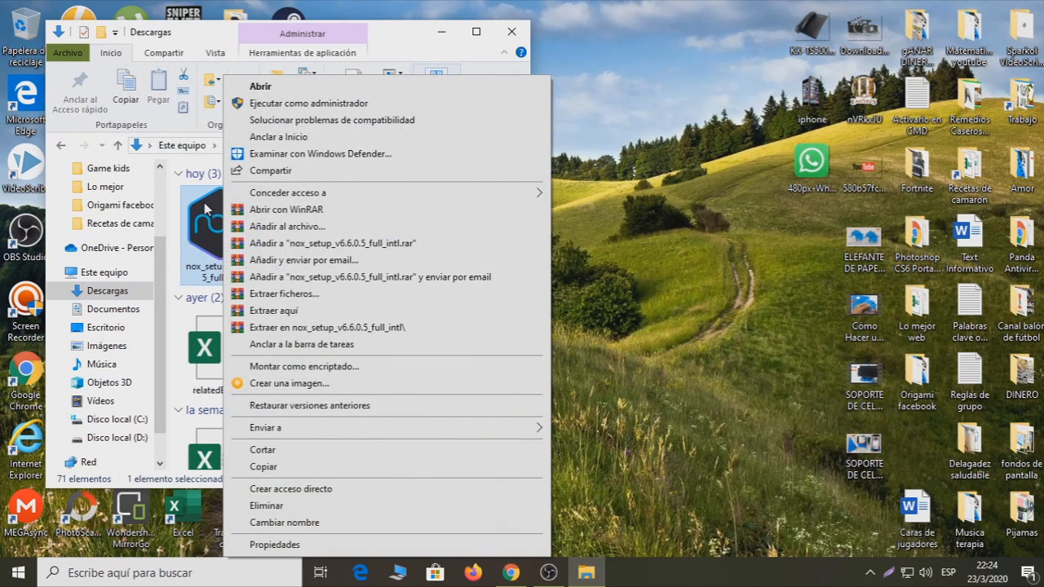
left_click(204, 202)
right_click(225, 220)
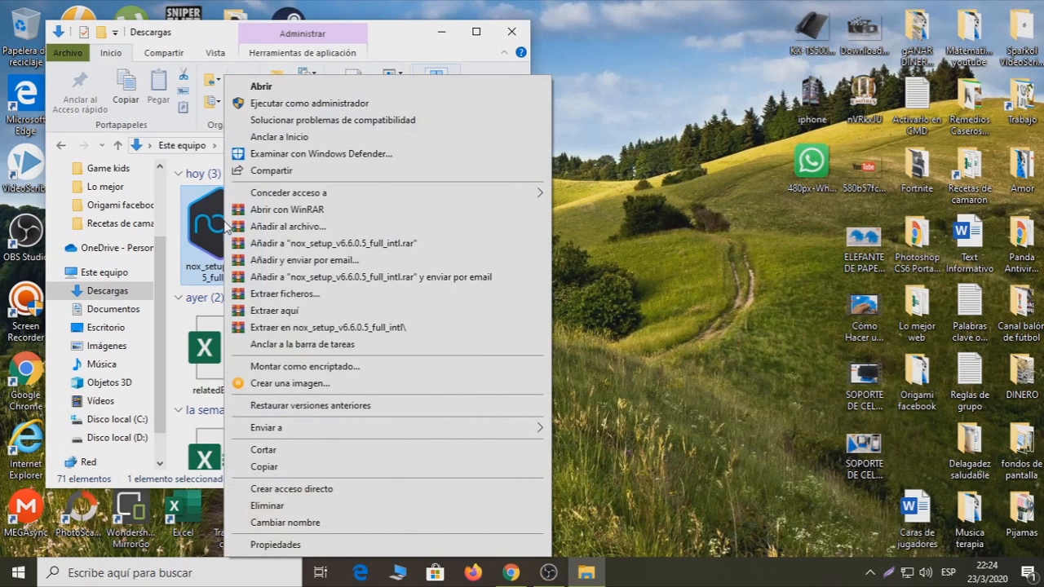
left_click(270, 104)
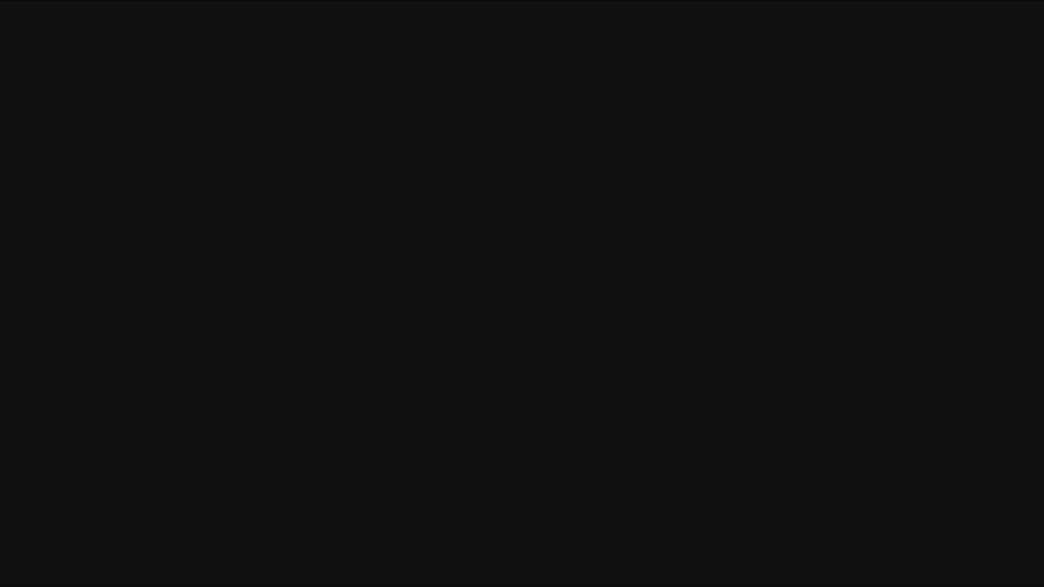
- Approve the admin prompt and install NoxPlayer 6.6.0.5 with default settings
left_click(597, 327)
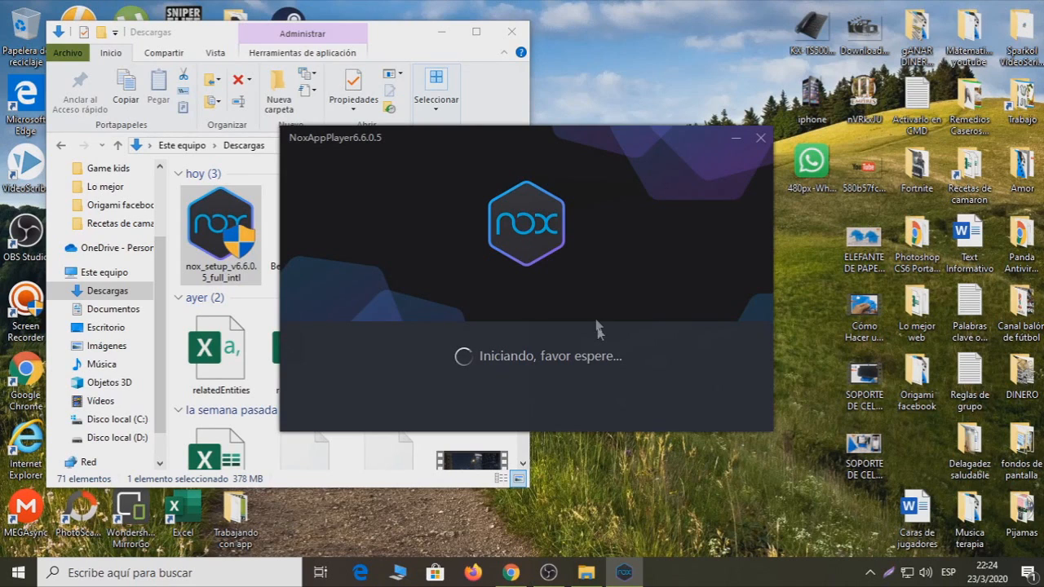
left_click(441, 32)
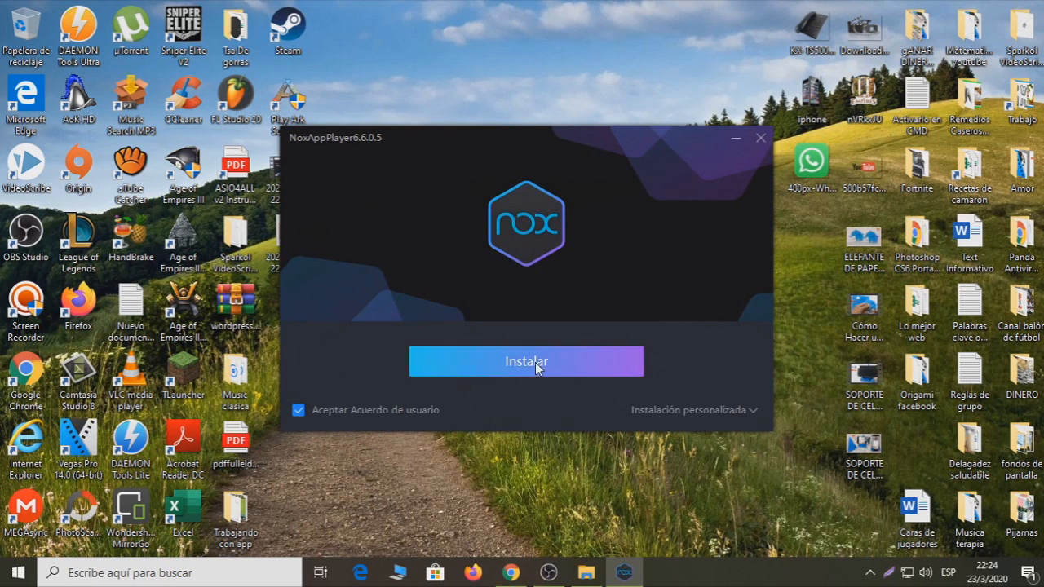
left_click(535, 362)
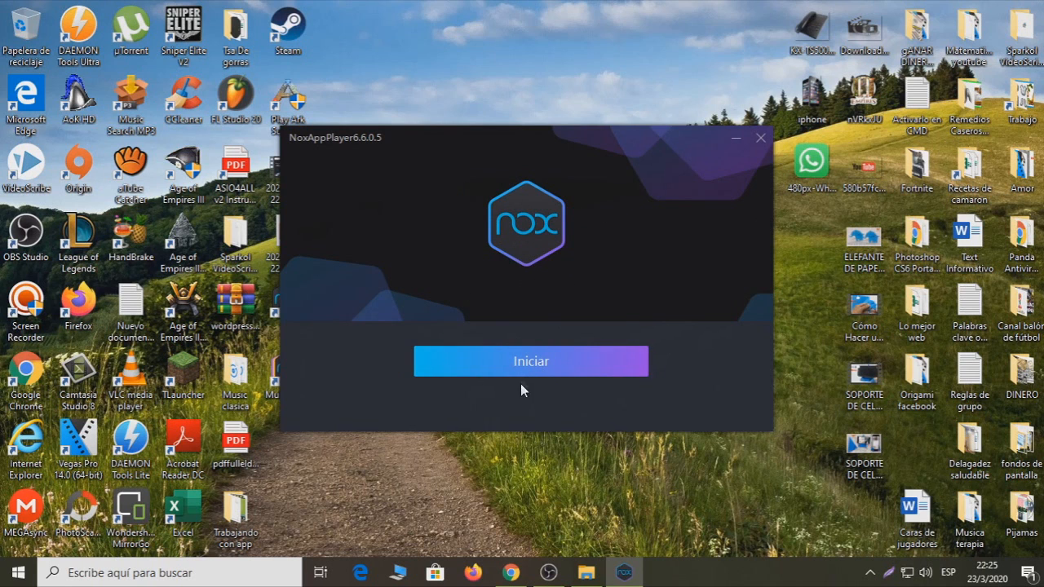
- Launch the newly installed NoxPlayer emulator from the installer
left_click(524, 368)
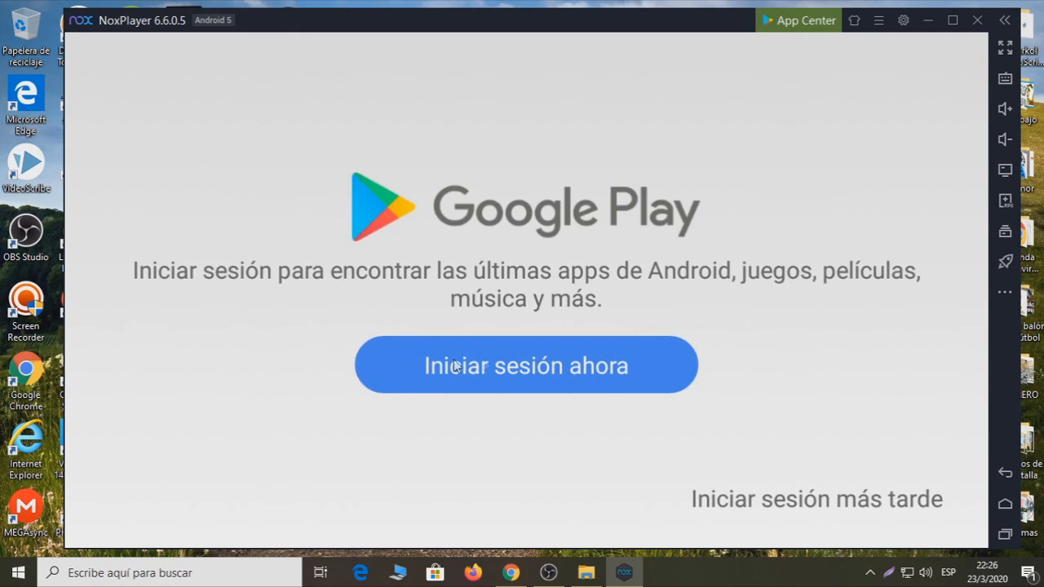
- Begin the Google Play sign-in and enter the Google account e-mail address
left_click(502, 368)
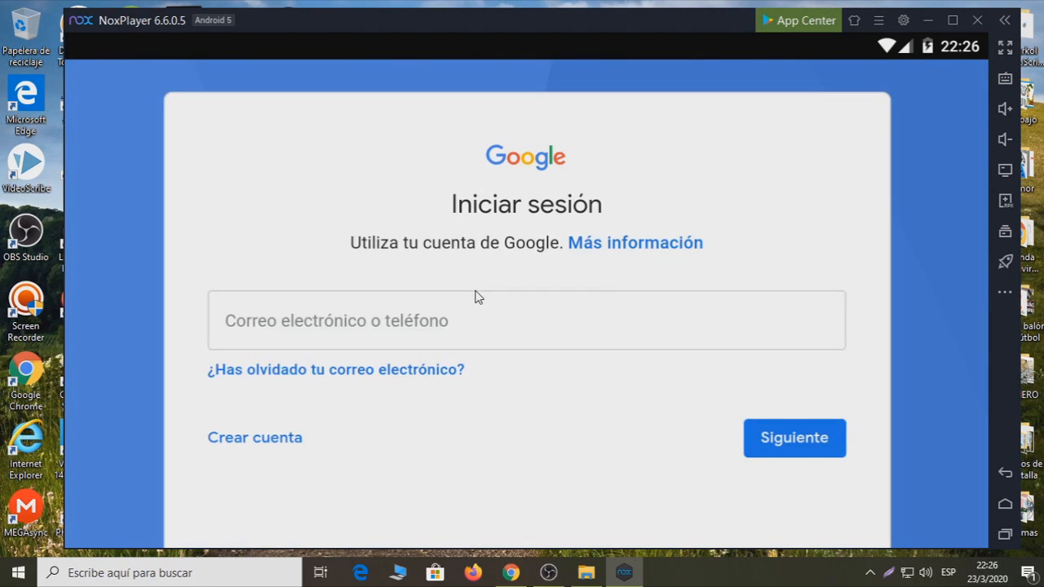
left_click(342, 338)
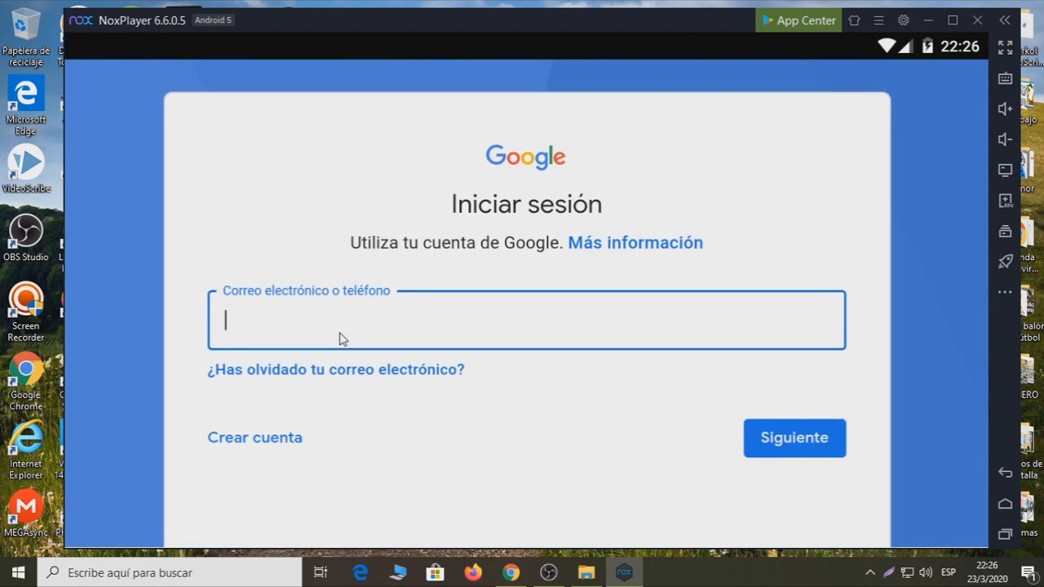
type("XAVIER")
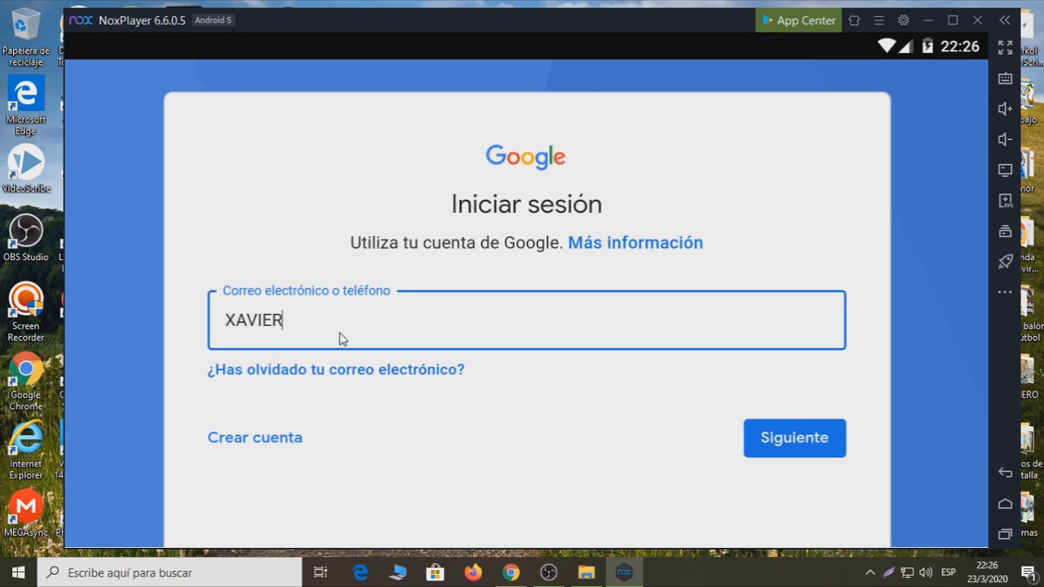
key("BackSpace")
key("BackSpace")
key("BackSpace")
key("BackSpace")
key("BackSpace")
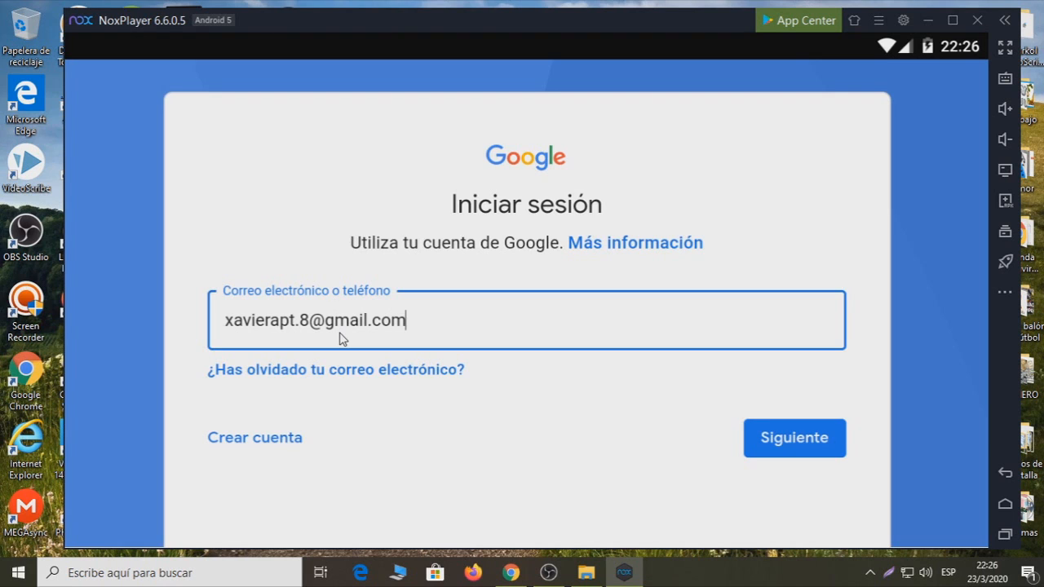
key("Return")
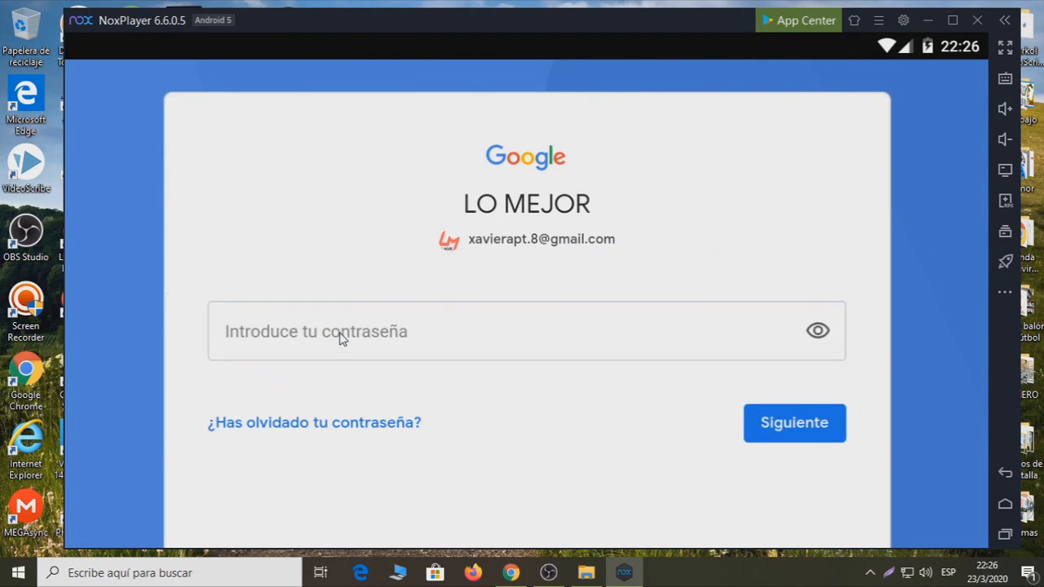
- Enter the account password, then accept Google's terms and Google services settings
left_click(341, 338)
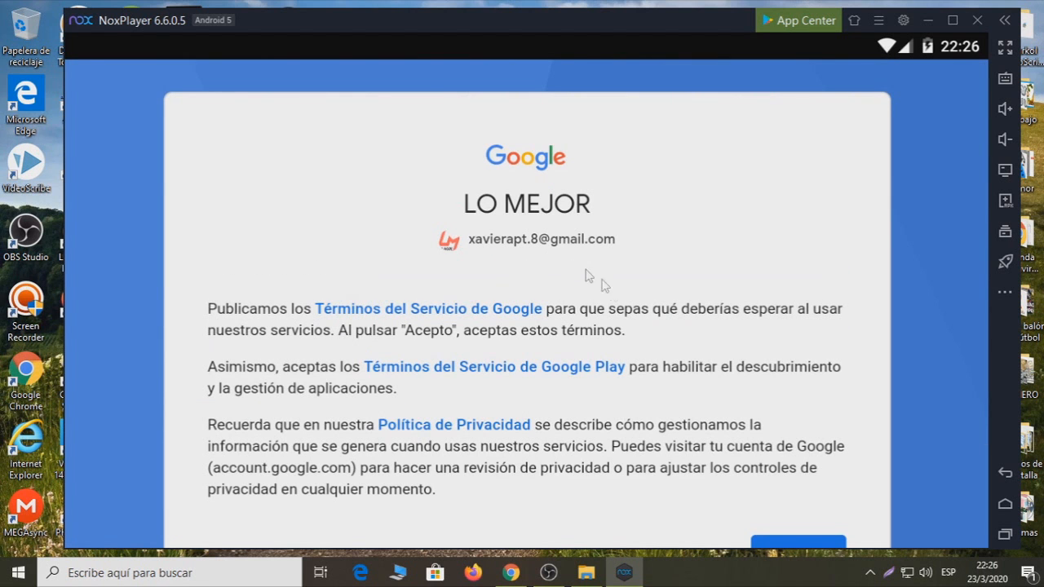
scroll(619, 307, "down", 3)
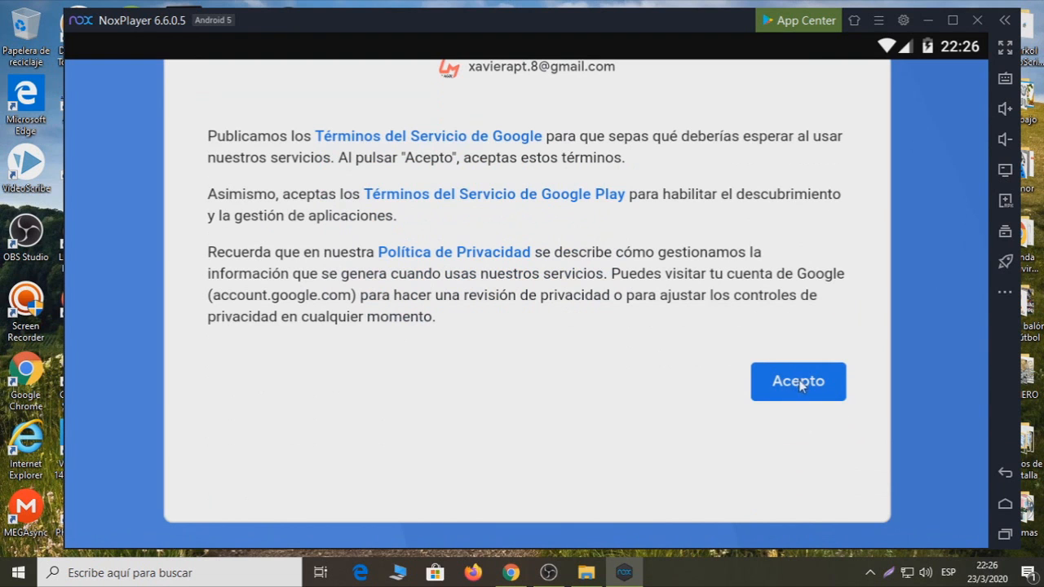
left_click(796, 381)
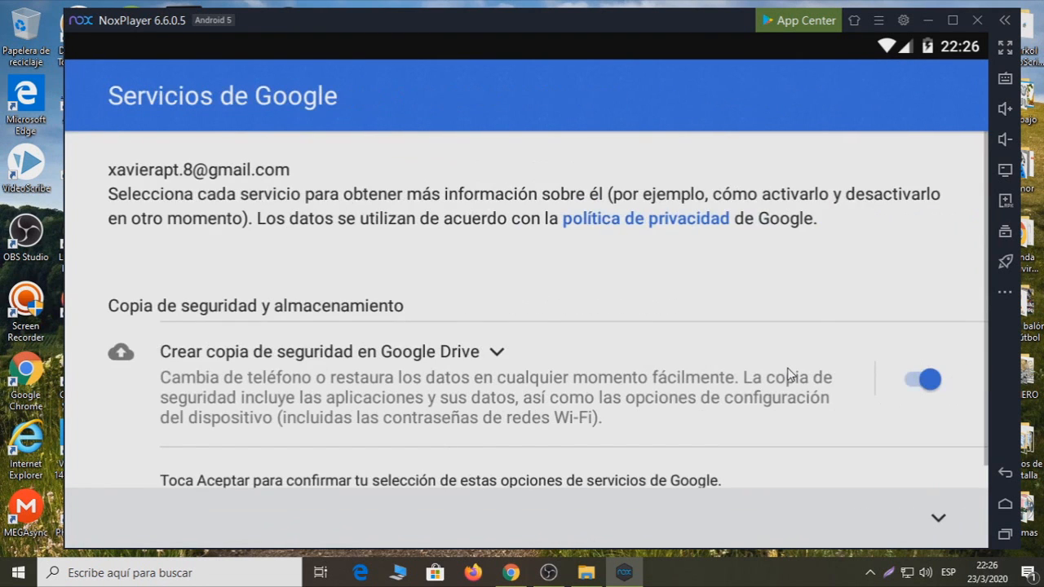
scroll(766, 354, "down", 1)
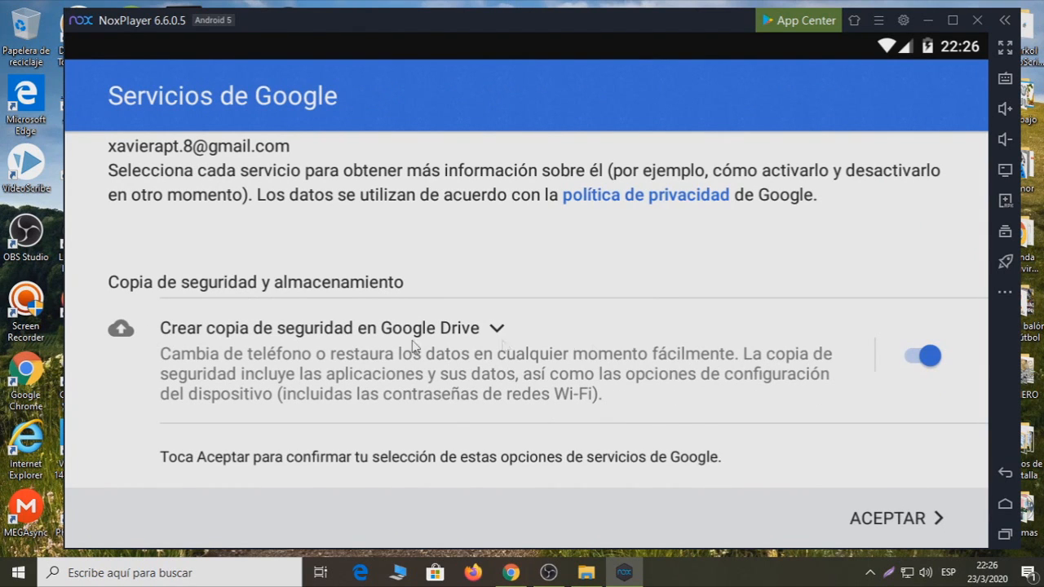
left_click(907, 521)
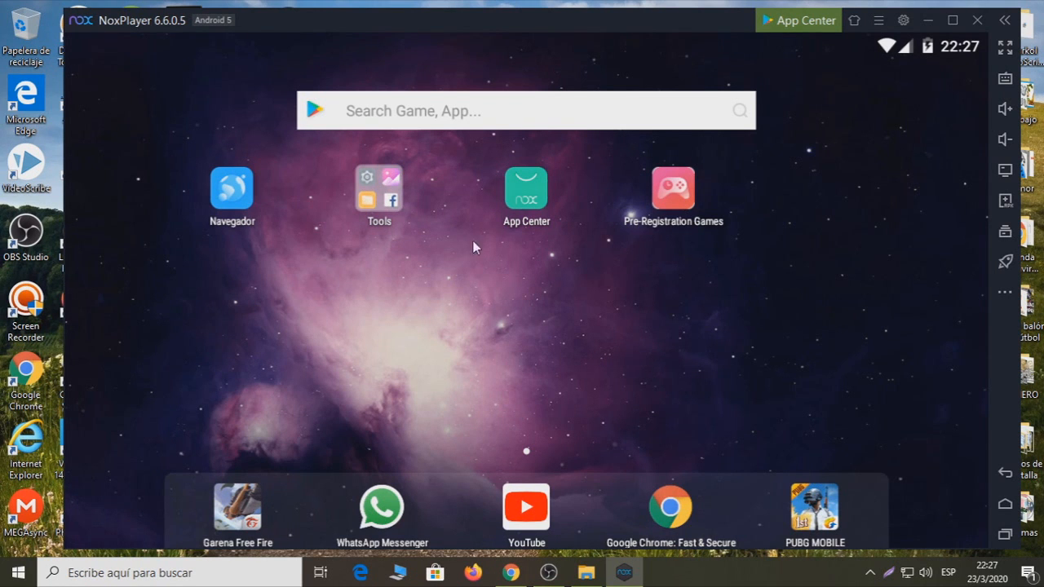
- Move Play Store out of the Tools folder onto the home screen and launch it
left_click(378, 192)
scroll(633, 281, "down", 2)
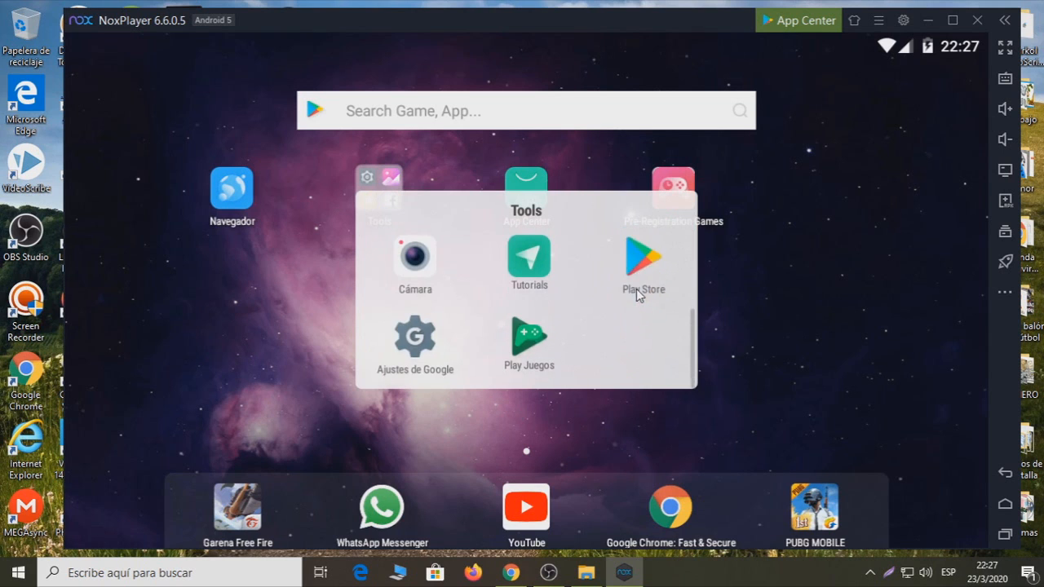
left_click_drag(632, 279, 233, 281)
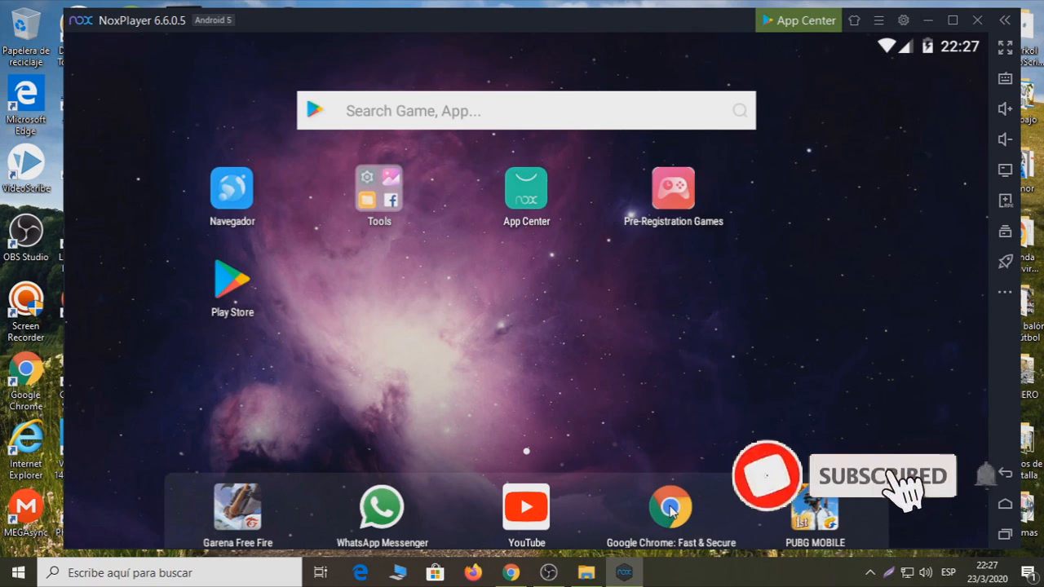
left_click(234, 295)
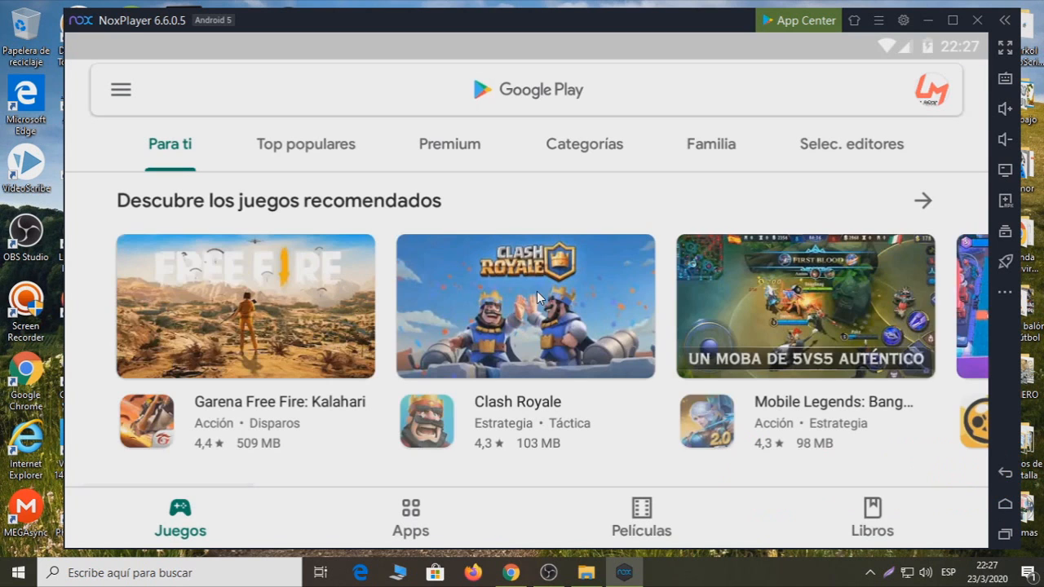
- Search Google Play for 'facebook', open the Facebook app page and start installing it
left_click(275, 94)
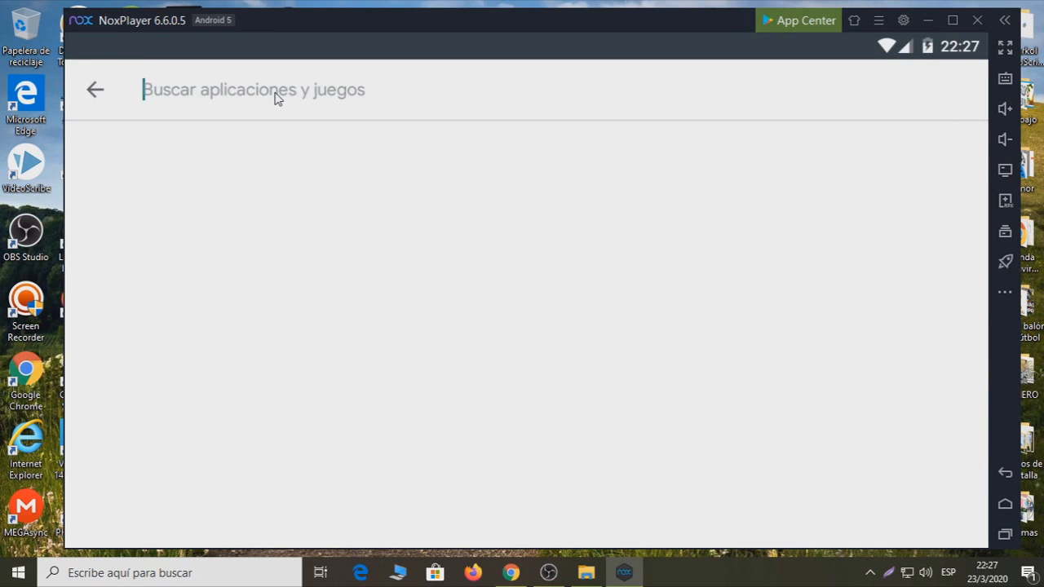
type("facebook")
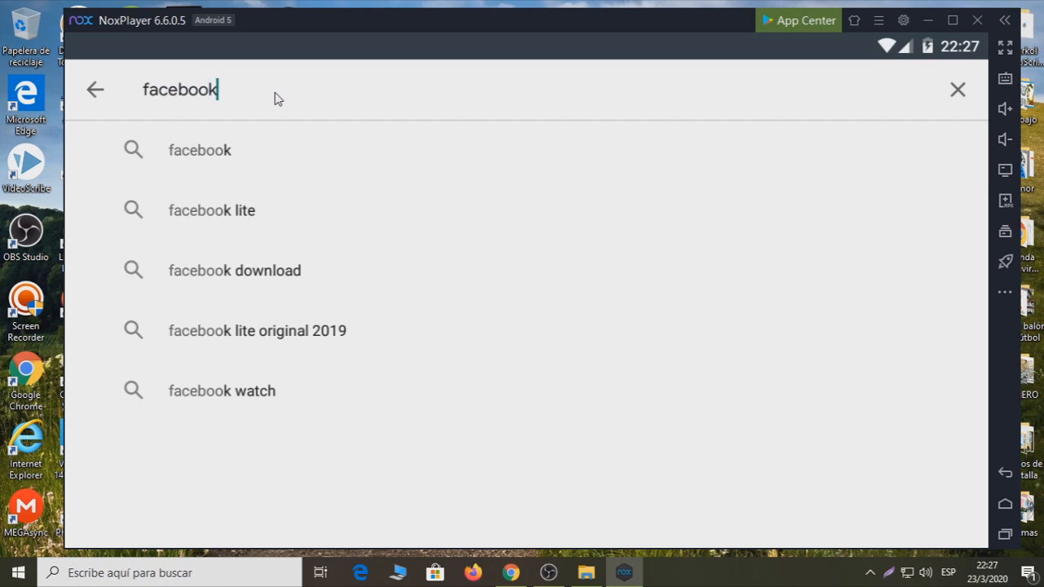
left_click(245, 151)
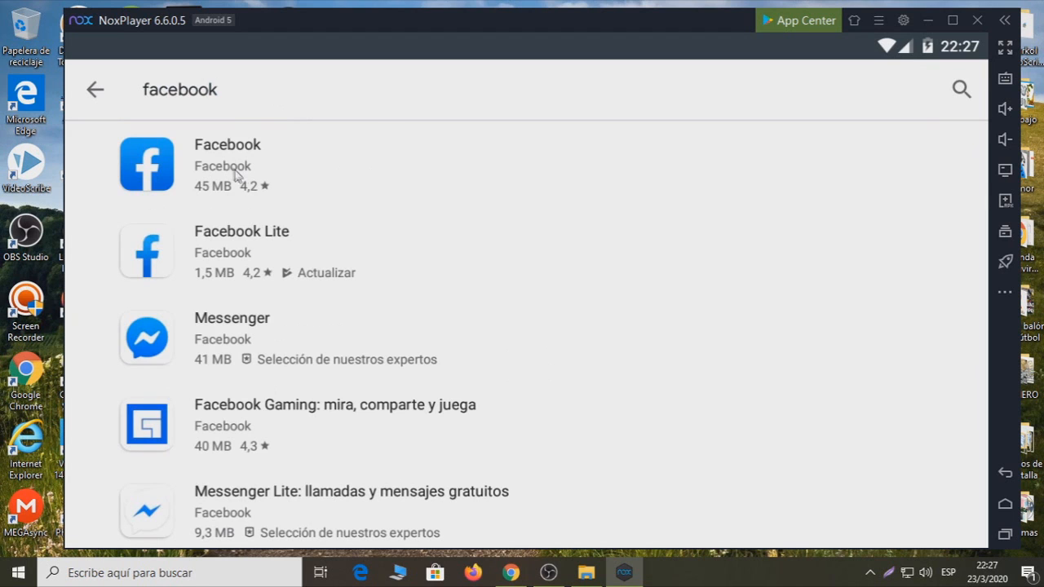
left_click(229, 170)
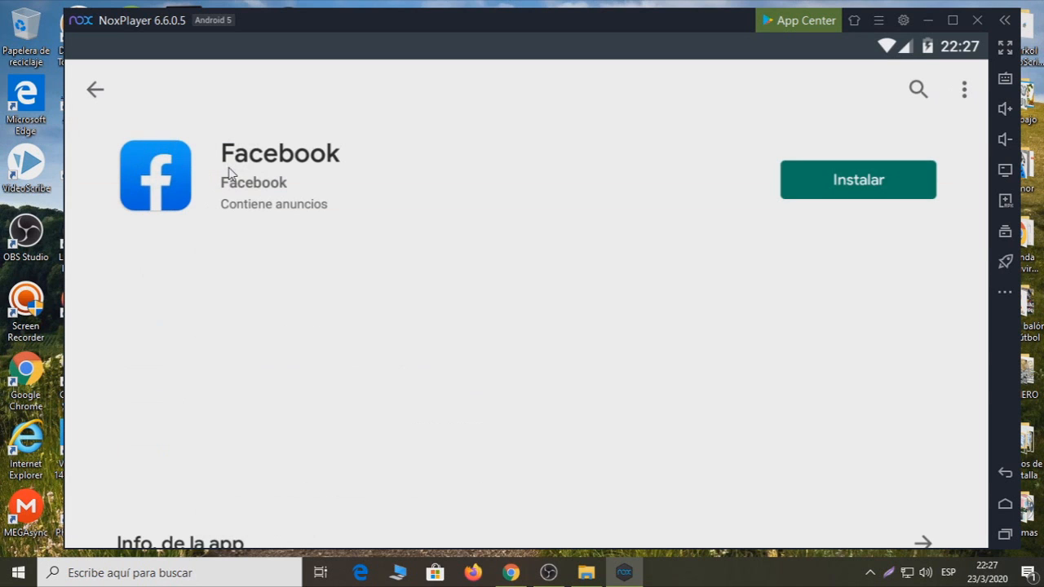
left_click(882, 179)
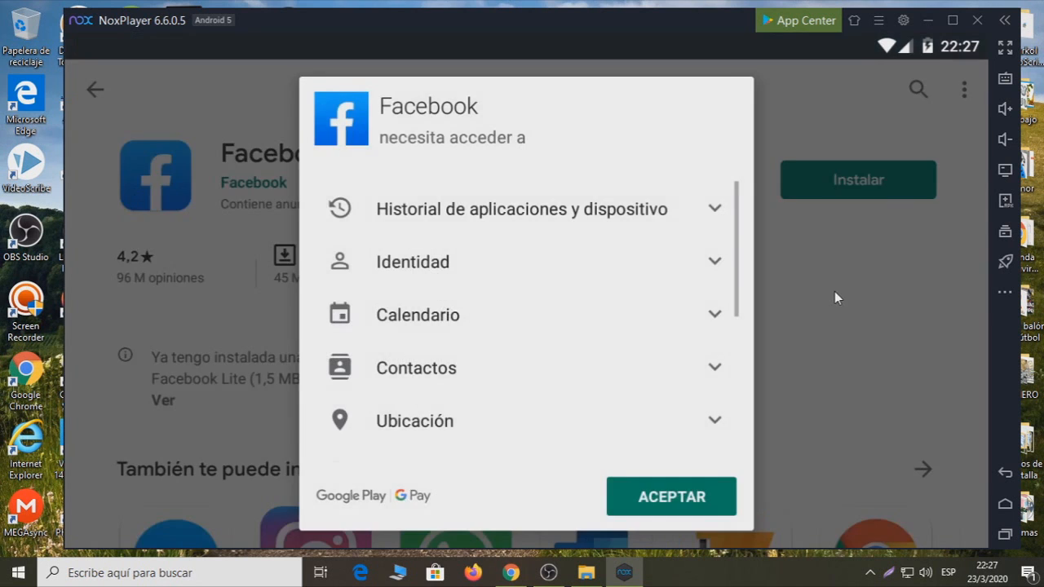
- Accept Facebook's permissions, let the 44,56 MB install finish, then open the app
left_click(688, 499)
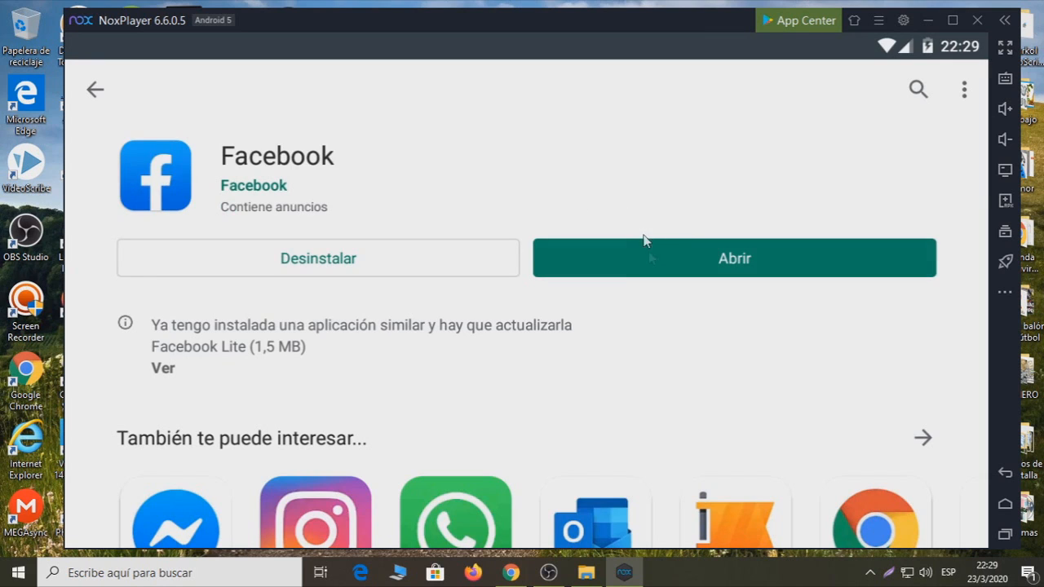
left_click(649, 251)
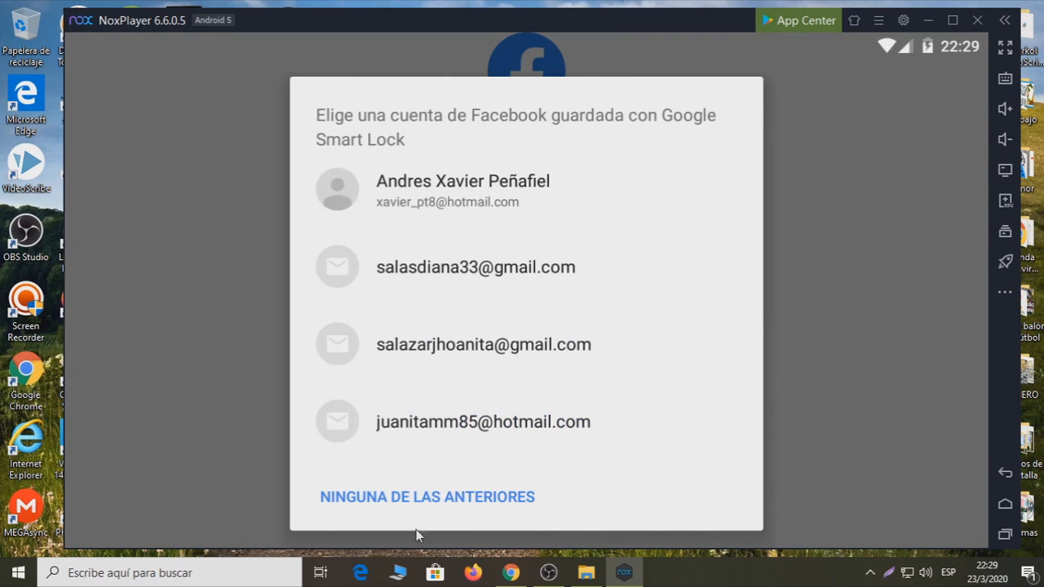
- Close the Smart Lock account picker, check the home screen, and reopen Facebook
left_click(842, 246)
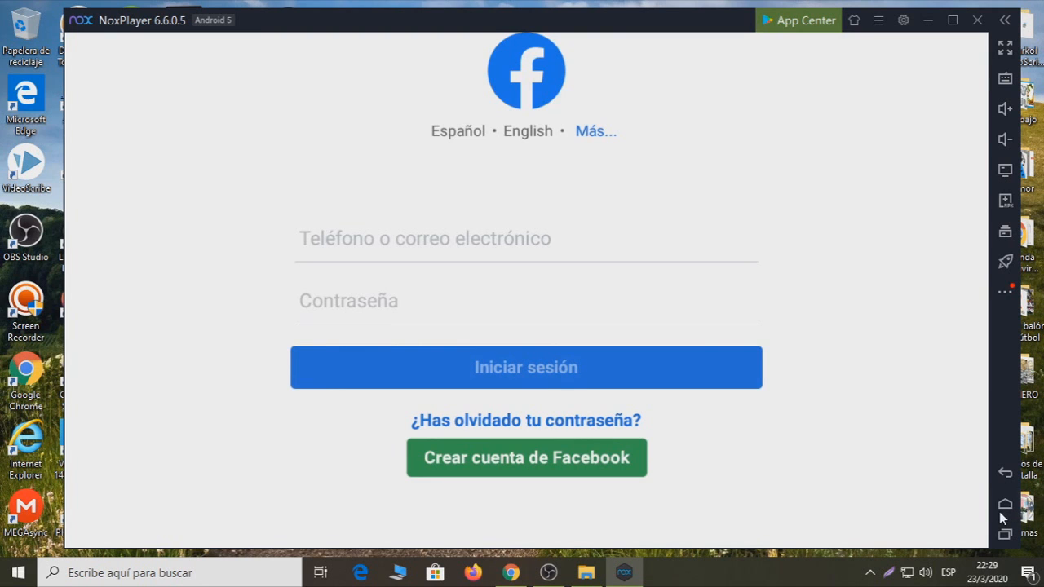
left_click(1003, 505)
left_click_drag(842, 199, 302, 304)
left_click(826, 200)
- Return home and drag the Facebook icon beside Play Store in the second row
left_click(1005, 477)
left_click(833, 203)
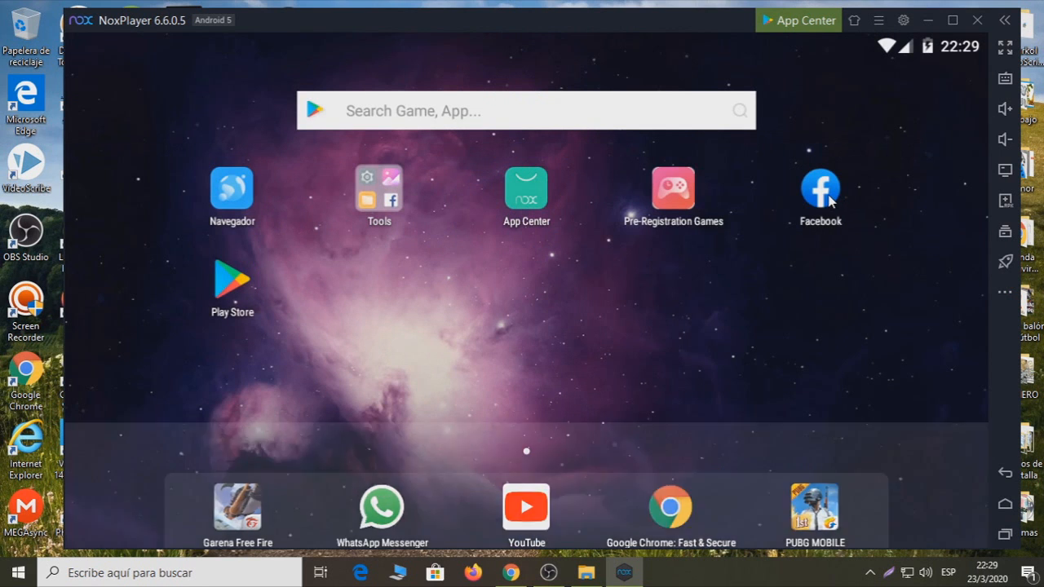
left_click(1005, 506)
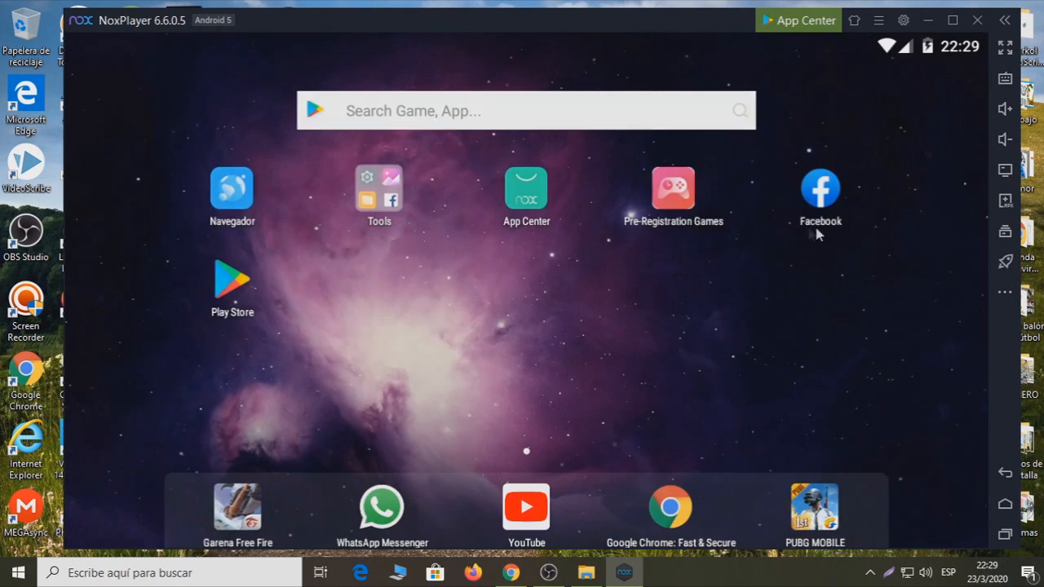
left_click_drag(829, 221, 374, 309)
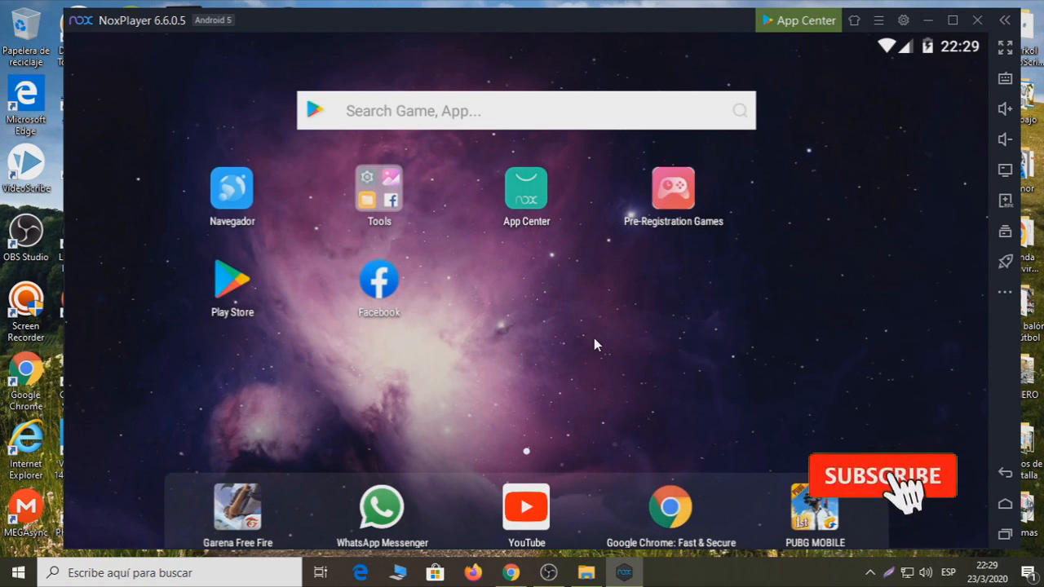